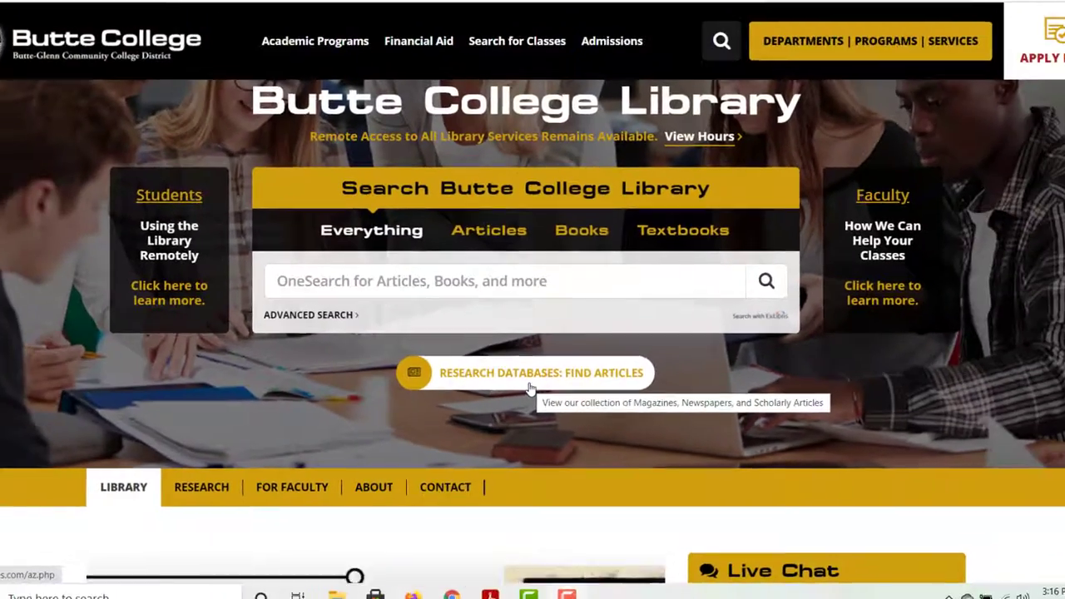
From the library home page, go to Research Databases: Find Articles to open the A-Z database list
{"action": "left_click", "coordinate": [530, 396]}
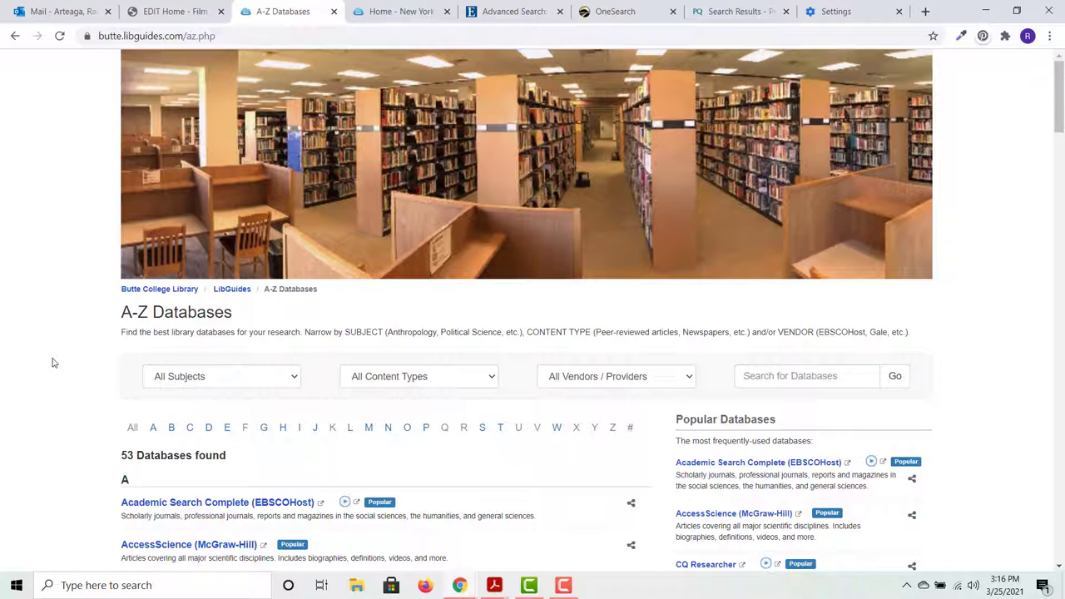
Scroll the A-Z Databases list down to Academic Search Complete (EBSCOhost)
{"action": "scroll", "coordinate": [51, 363], "scroll_direction": "down", "scroll_amount": 1}
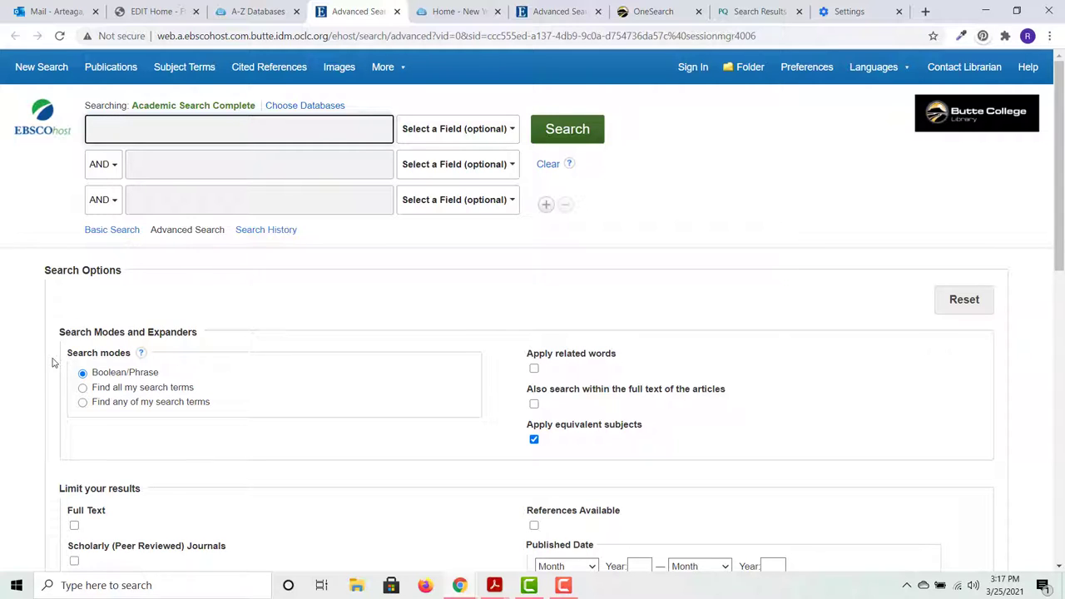
Search for "My Neighbor Totoro" with results limited to full text
{"action": "type", "text": "\""}
{"action": "type", "text": "My Neighbor Totoro\""}
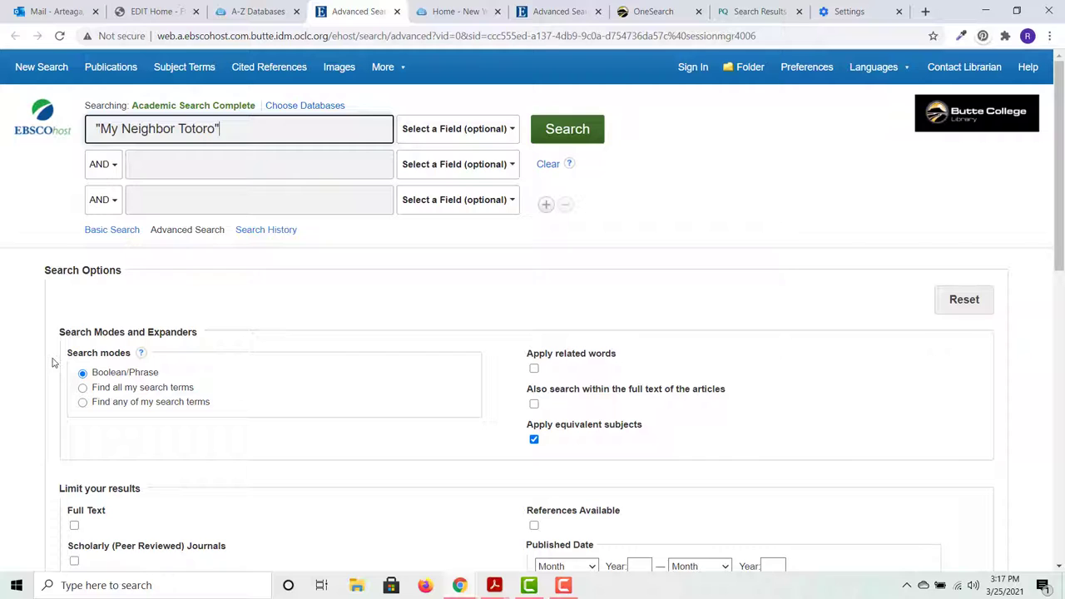
{"action": "scroll", "coordinate": [386, 287], "scroll_direction": "down", "scroll_amount": 2}
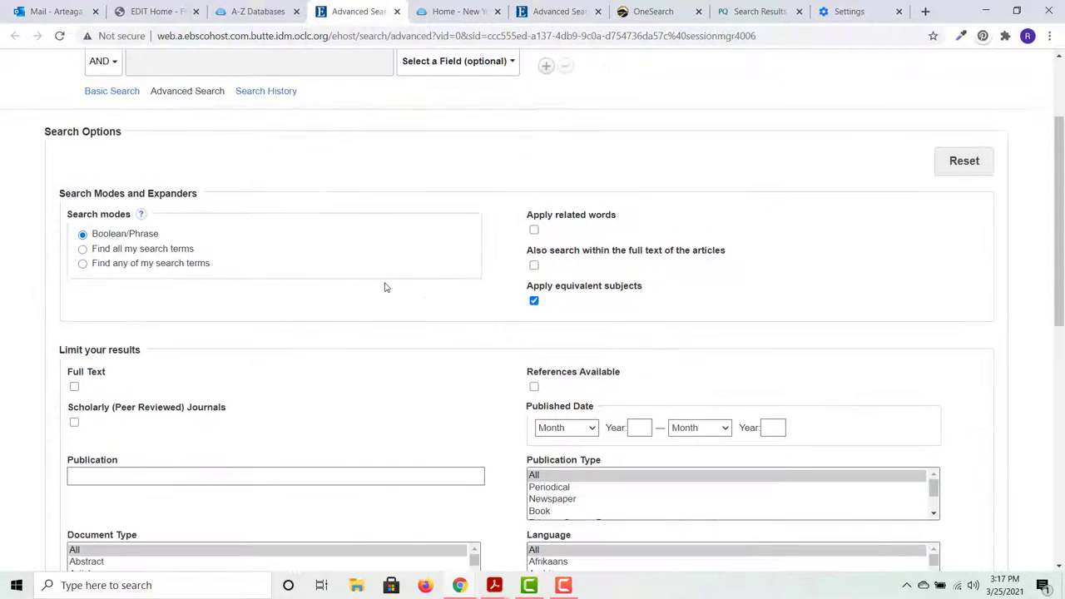
{"action": "scroll", "coordinate": [385, 287], "scroll_direction": "down", "scroll_amount": 3}
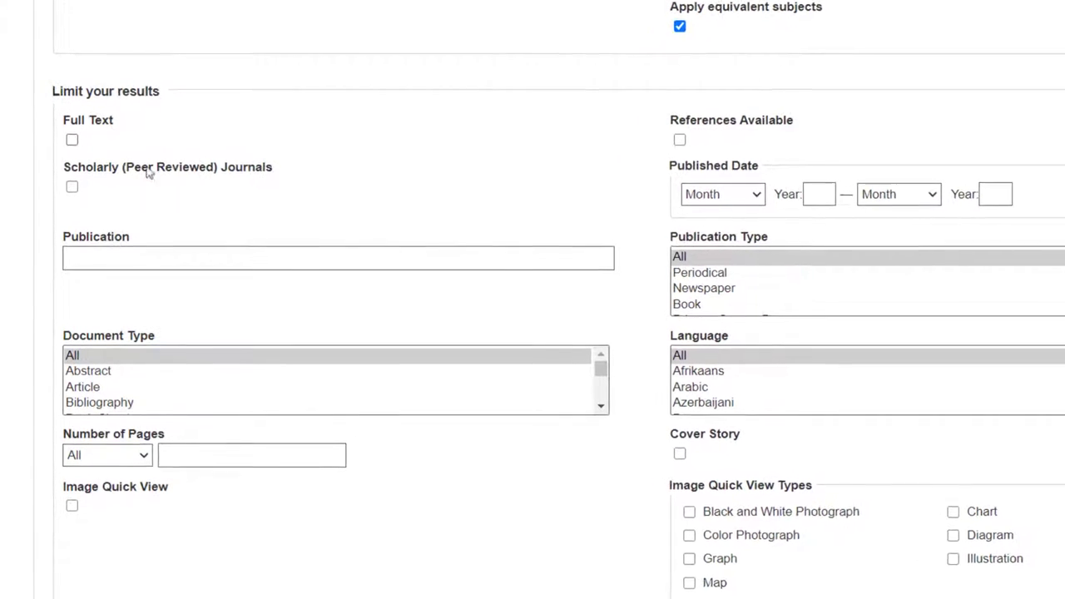
{"action": "left_click", "coordinate": [71, 139]}
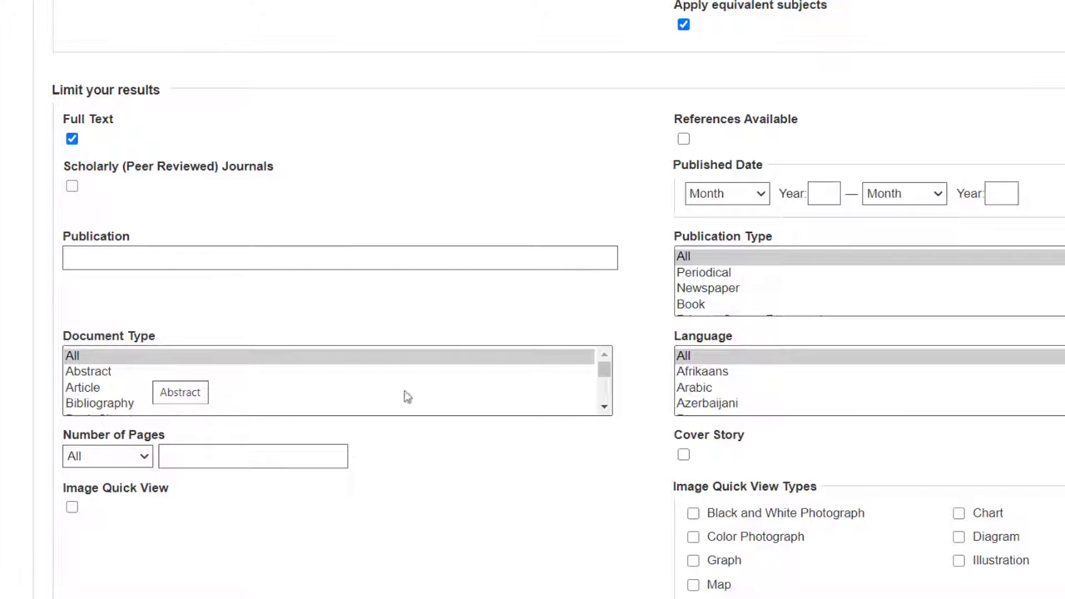
Limit the document type to Entertainment Review and Film Review
{"action": "left_click", "coordinate": [605, 410]}
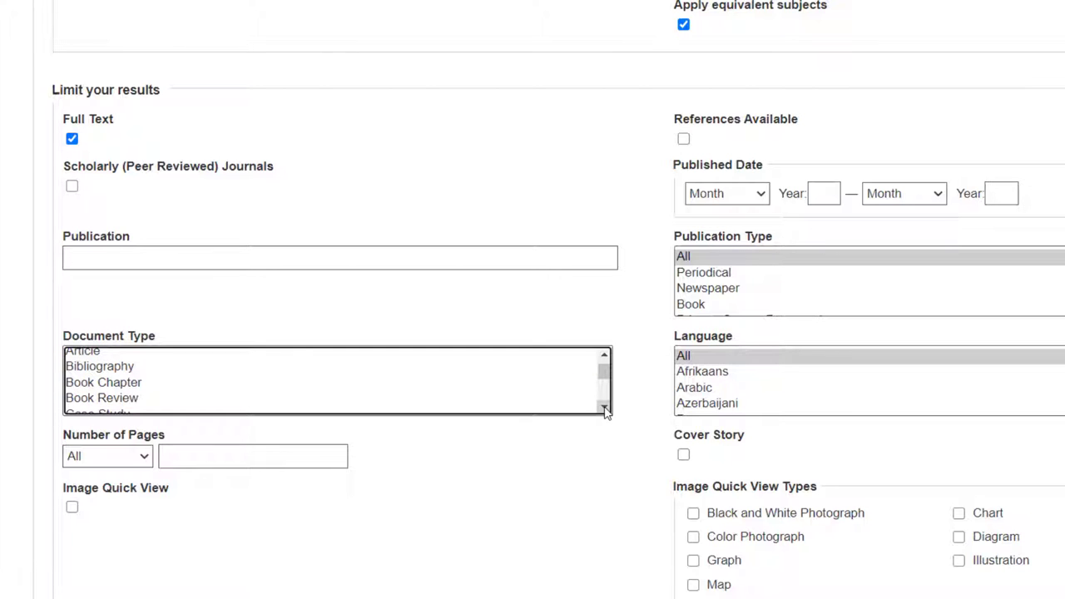
{"action": "scroll", "coordinate": [604, 410], "scroll_direction": "down", "scroll_amount": 3}
{"action": "scroll", "coordinate": [605, 411], "scroll_direction": "down", "scroll_amount": 1}
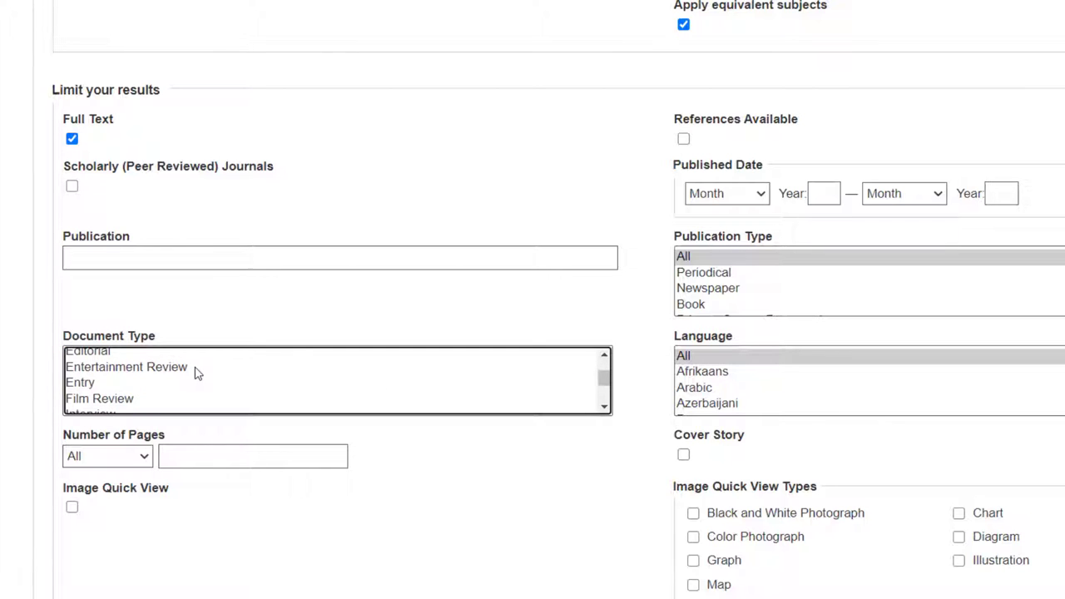
{"action": "left_click", "coordinate": [195, 372]}
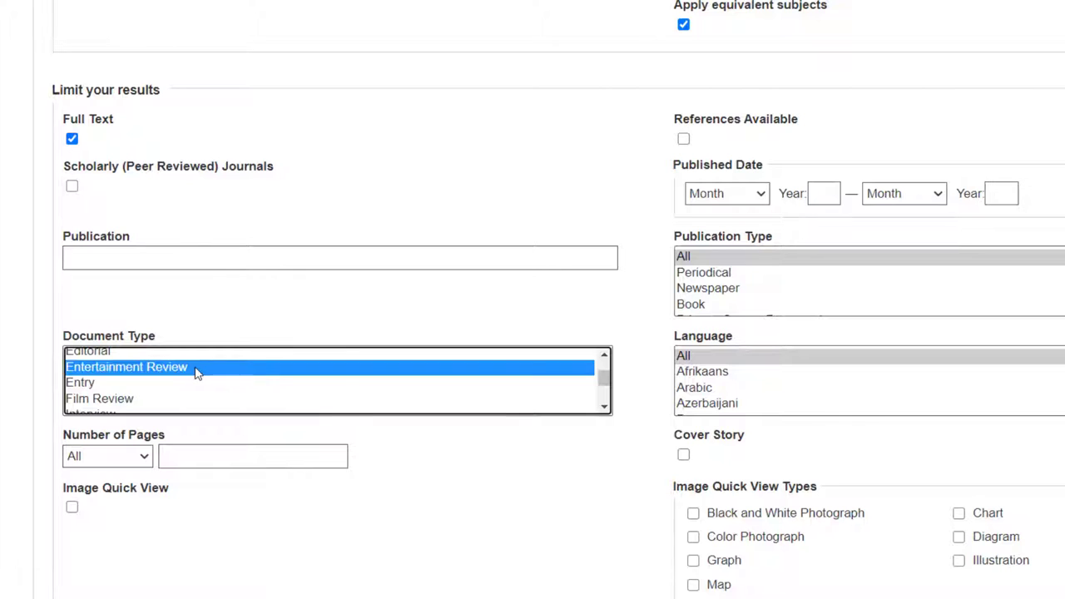
{"action": "left_click", "coordinate": [141, 403], "text": "ctrl"}
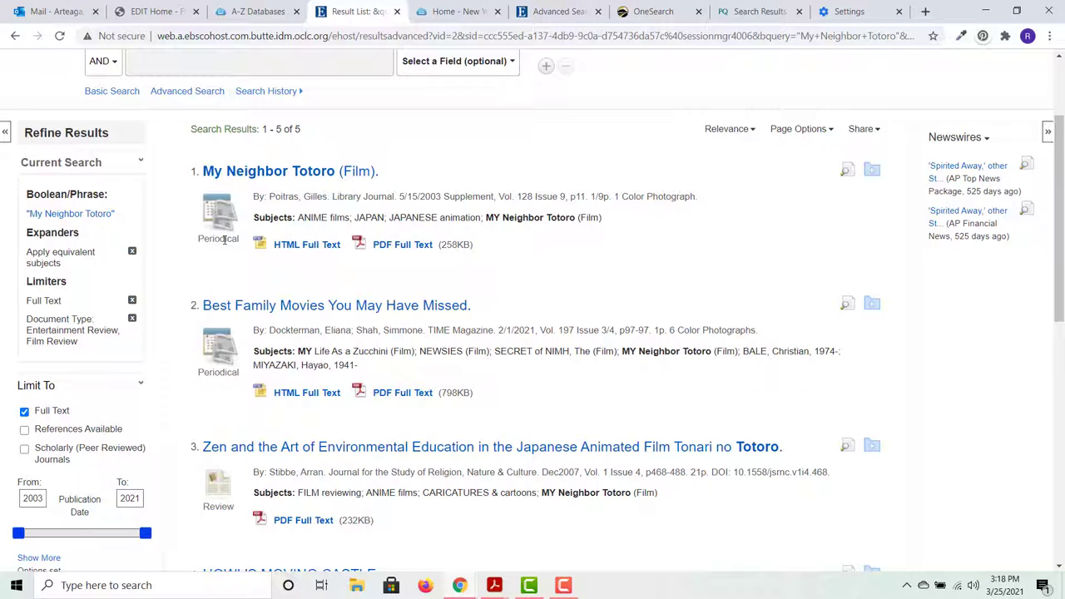
Open result 3 of 5, the 'Zen and the Art of Environmental Education' review record
{"action": "scroll", "coordinate": [231, 356], "scroll_direction": "down", "scroll_amount": 3}
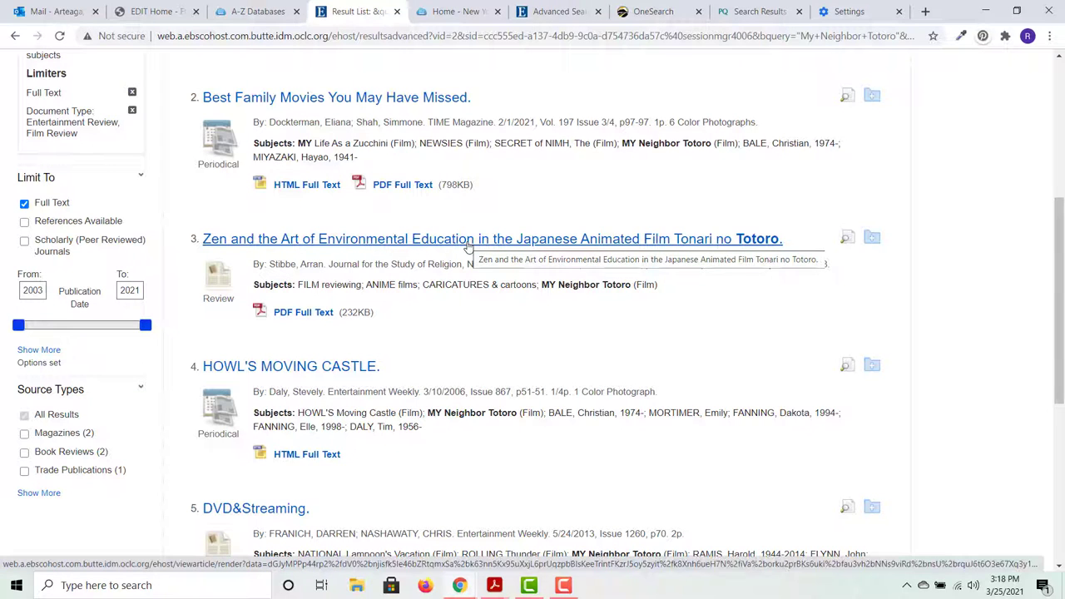
{"action": "left_click", "coordinate": [468, 243]}
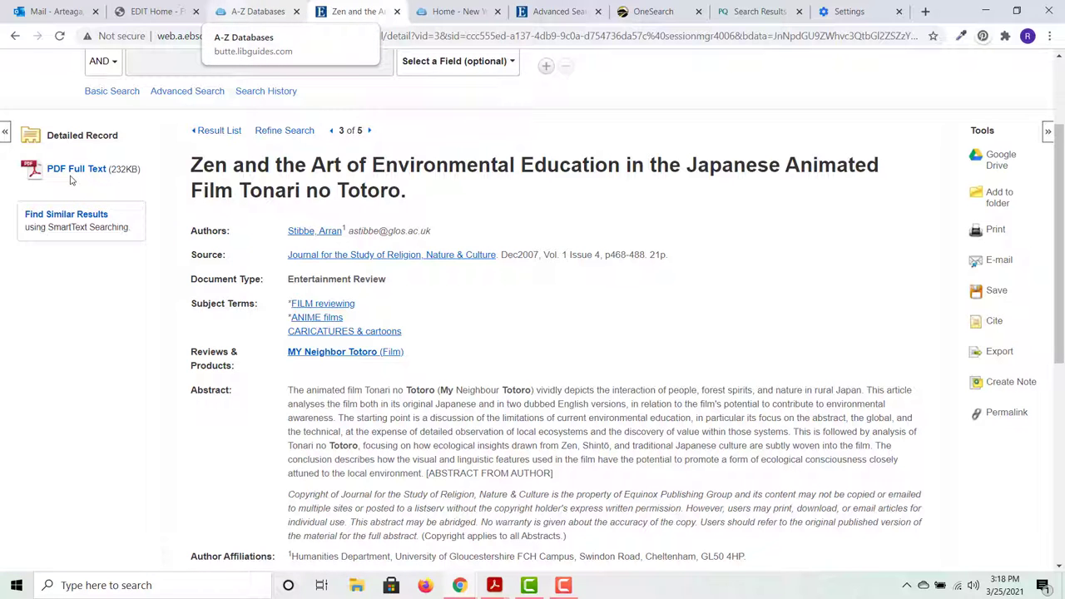
Back in the A-Z Databases list, filter to databases starting with P to find ProQuest
{"action": "left_click", "coordinate": [241, 14]}
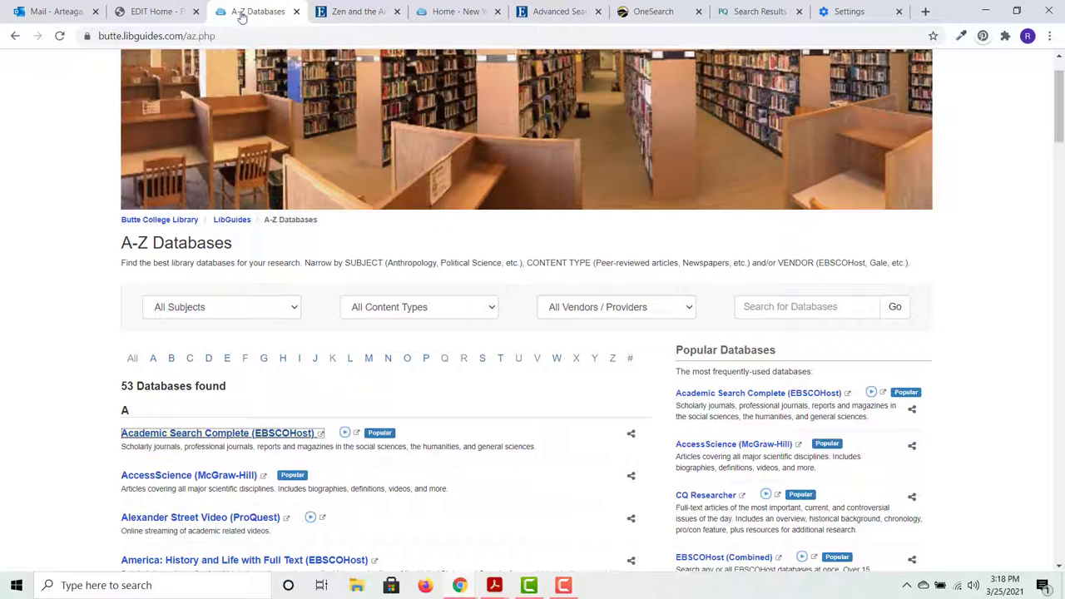
{"action": "left_click", "coordinate": [426, 359]}
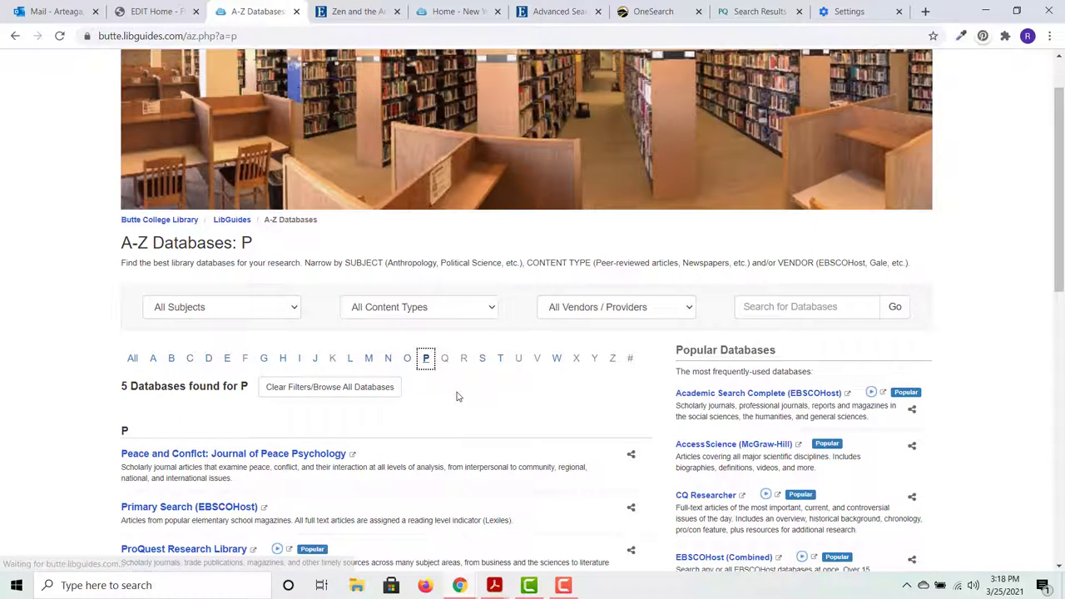
{"action": "scroll", "coordinate": [457, 395], "scroll_direction": "down", "scroll_amount": 1}
{"action": "scroll", "coordinate": [457, 395], "scroll_direction": "down", "scroll_amount": 2}
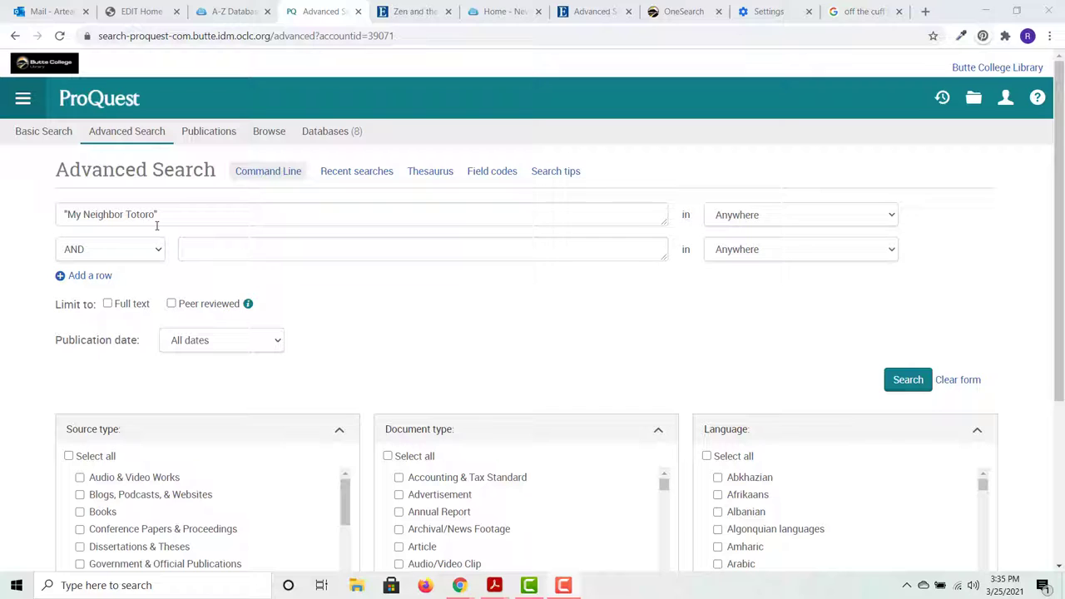
Run the "My Neighbor Totoro" ProQuest search limited to full text, giving 280 results
{"action": "left_click", "coordinate": [107, 305]}
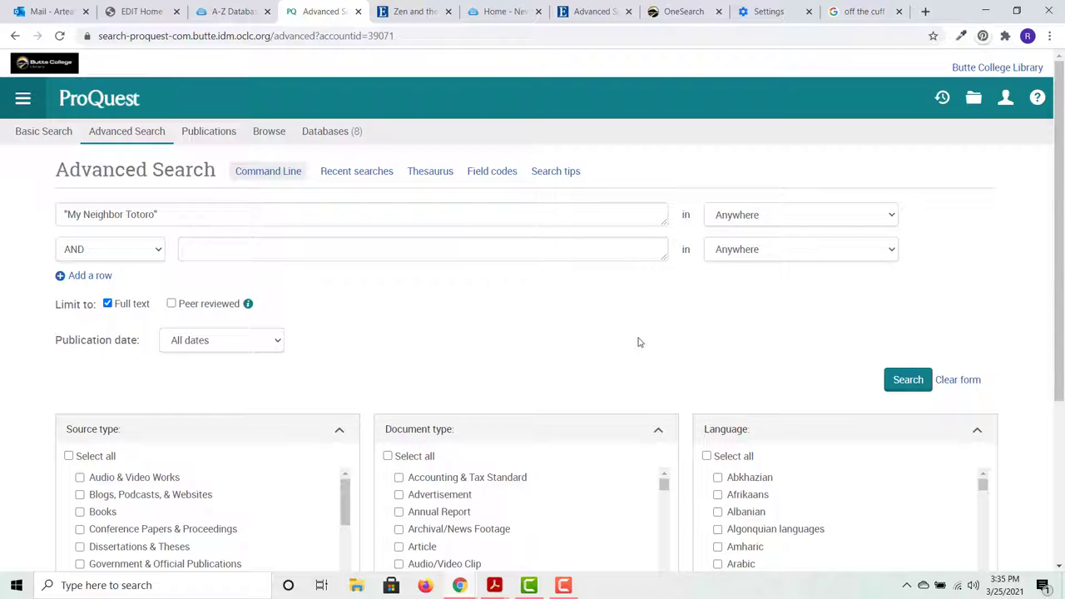
{"action": "left_click", "coordinate": [908, 382]}
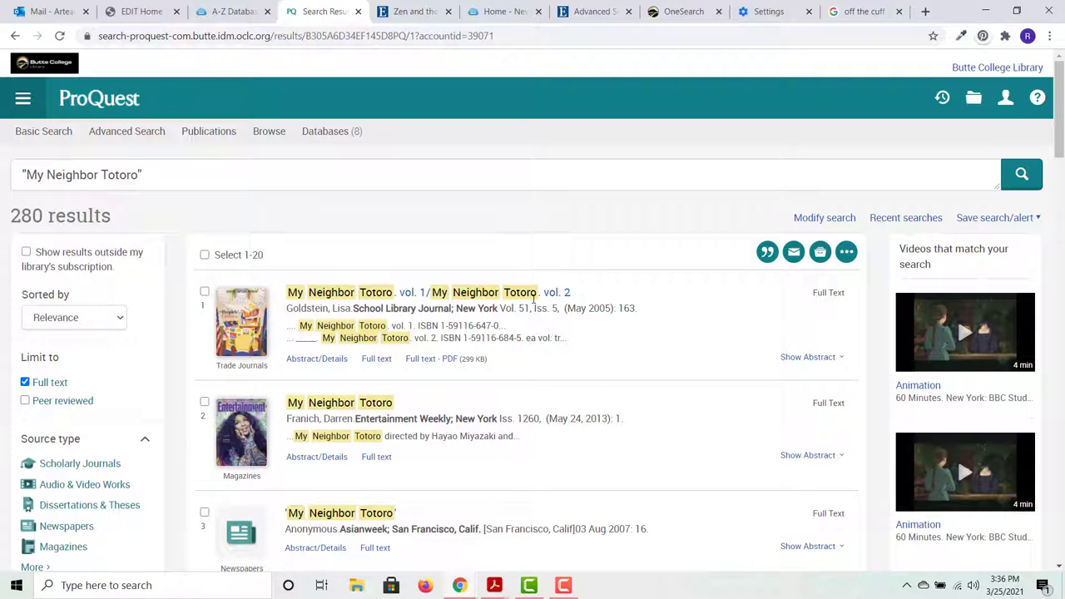
Open result 12, the Literature/Film Quarterly article 'Giri and Ninjo', in full text
{"action": "scroll", "coordinate": [533, 304], "scroll_direction": "down", "scroll_amount": 1}
{"action": "scroll", "coordinate": [533, 304], "scroll_direction": "down", "scroll_amount": 1}
{"action": "scroll", "coordinate": [533, 304], "scroll_direction": "down", "scroll_amount": 4}
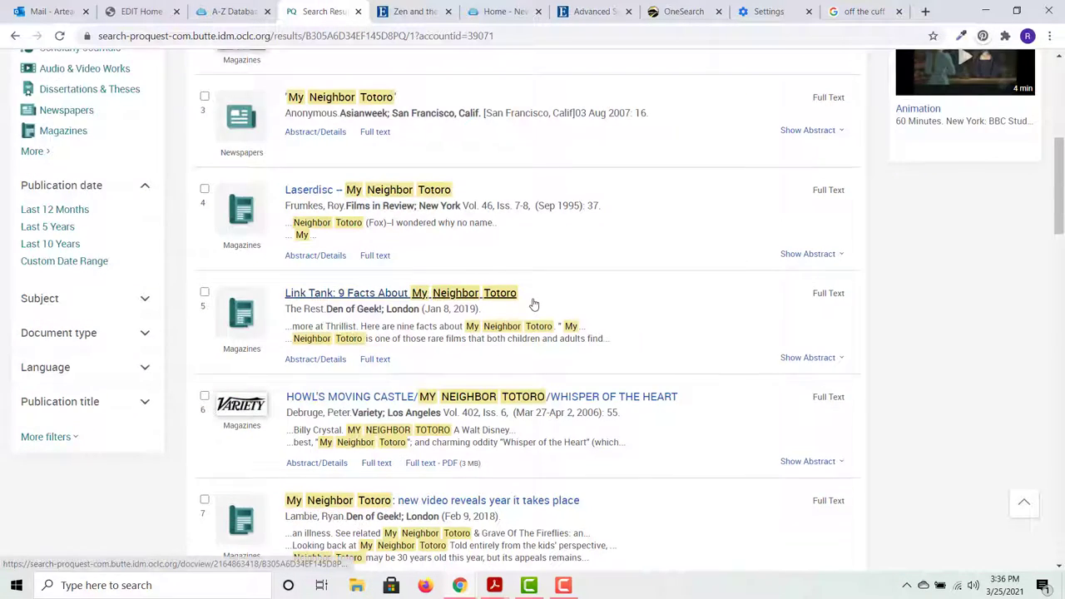
{"action": "scroll", "coordinate": [533, 306], "scroll_direction": "down", "scroll_amount": 2}
{"action": "scroll", "coordinate": [534, 303], "scroll_direction": "down", "scroll_amount": 1}
{"action": "scroll", "coordinate": [533, 304], "scroll_direction": "down", "scroll_amount": 3}
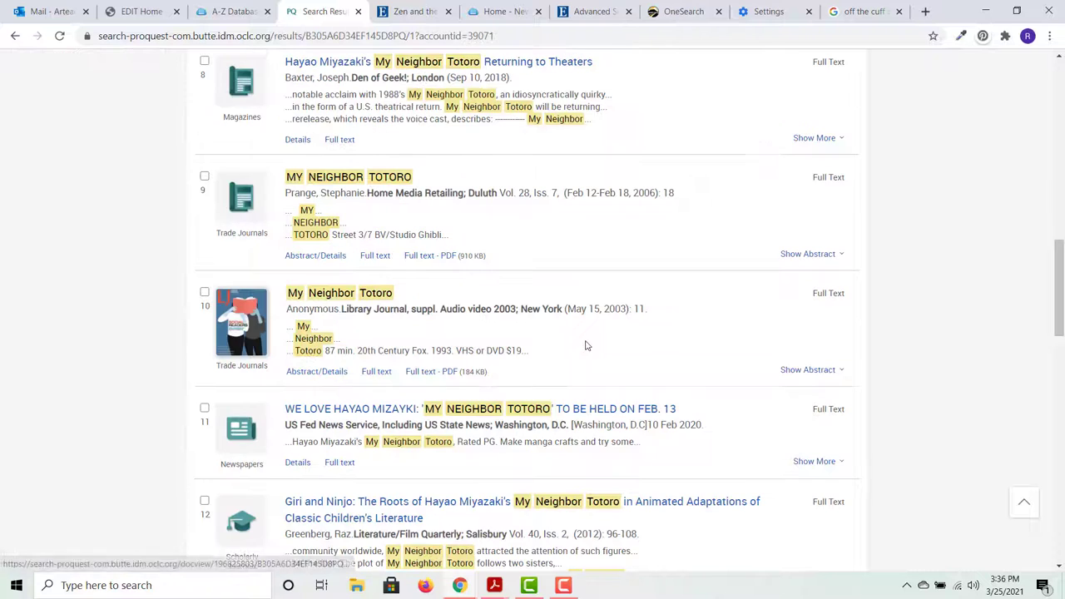
{"action": "scroll", "coordinate": [586, 346], "scroll_direction": "down", "scroll_amount": 2}
{"action": "scroll", "coordinate": [585, 345], "scroll_direction": "down", "scroll_amount": 1}
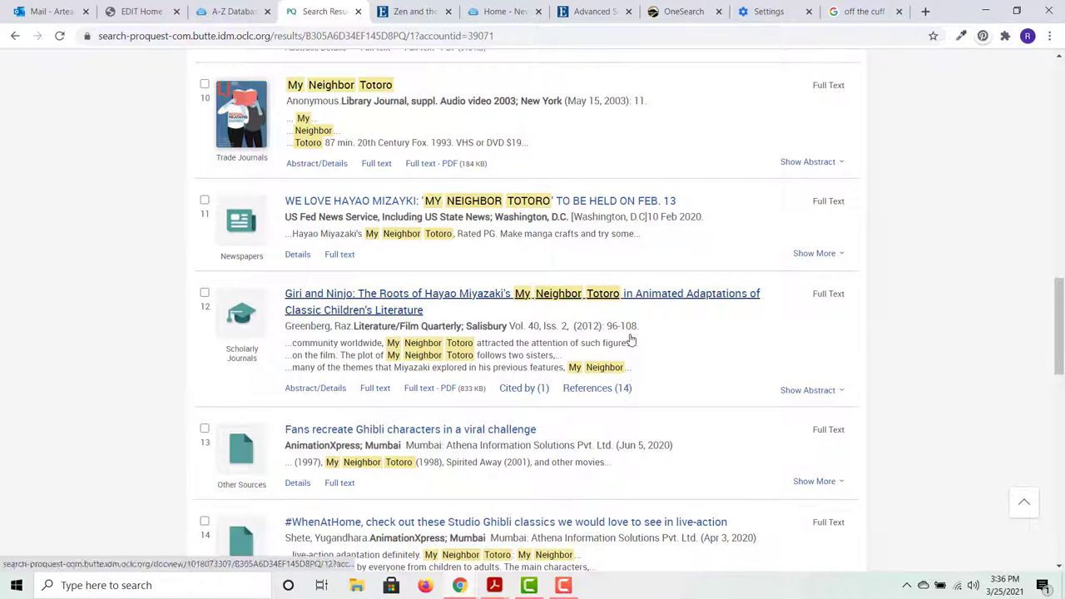
{"action": "left_click", "coordinate": [453, 299]}
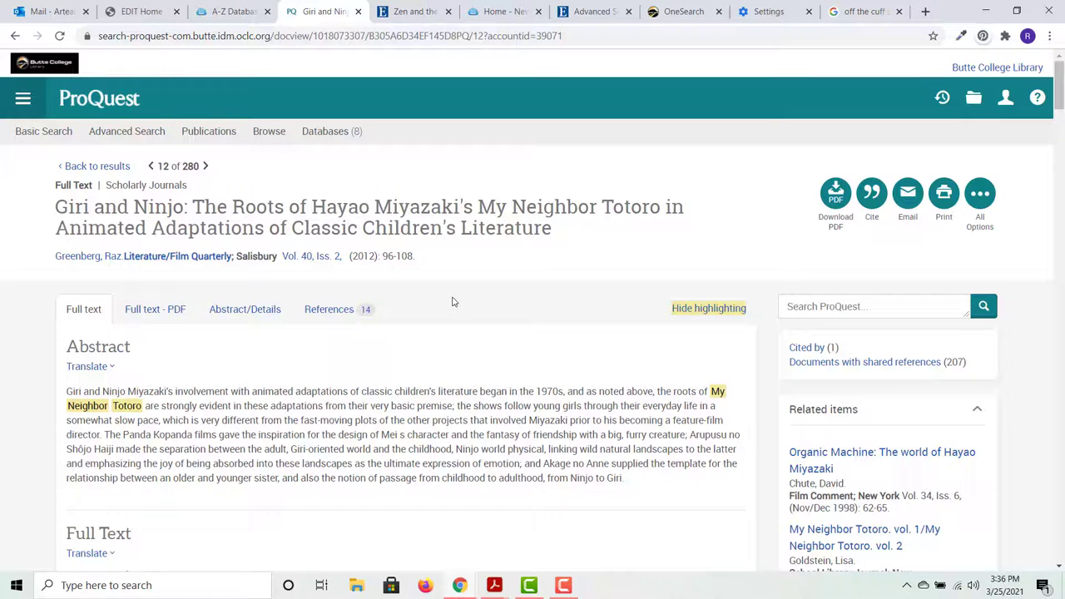
{"action": "scroll", "coordinate": [453, 302], "scroll_direction": "down", "scroll_amount": 2}
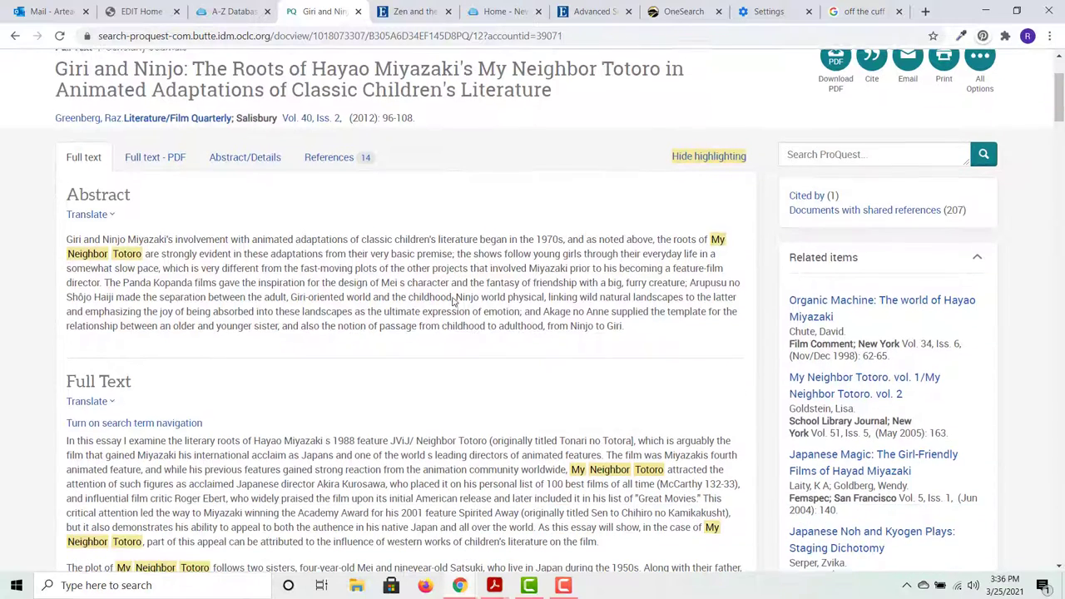
{"action": "scroll", "coordinate": [453, 300], "scroll_direction": "up", "scroll_amount": 1}
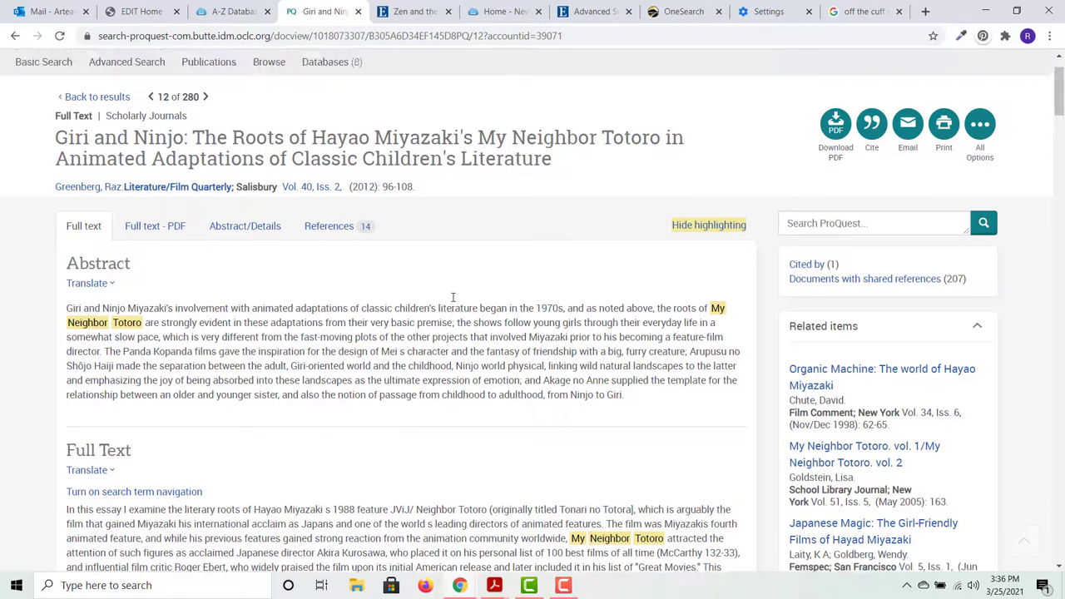
{"action": "left_click", "coordinate": [875, 145]}
Return to the My Neighbor Totoro results list
{"action": "scroll", "coordinate": [499, 158], "scroll_direction": "up", "scroll_amount": 1}
{"action": "left_click", "coordinate": [97, 167]}
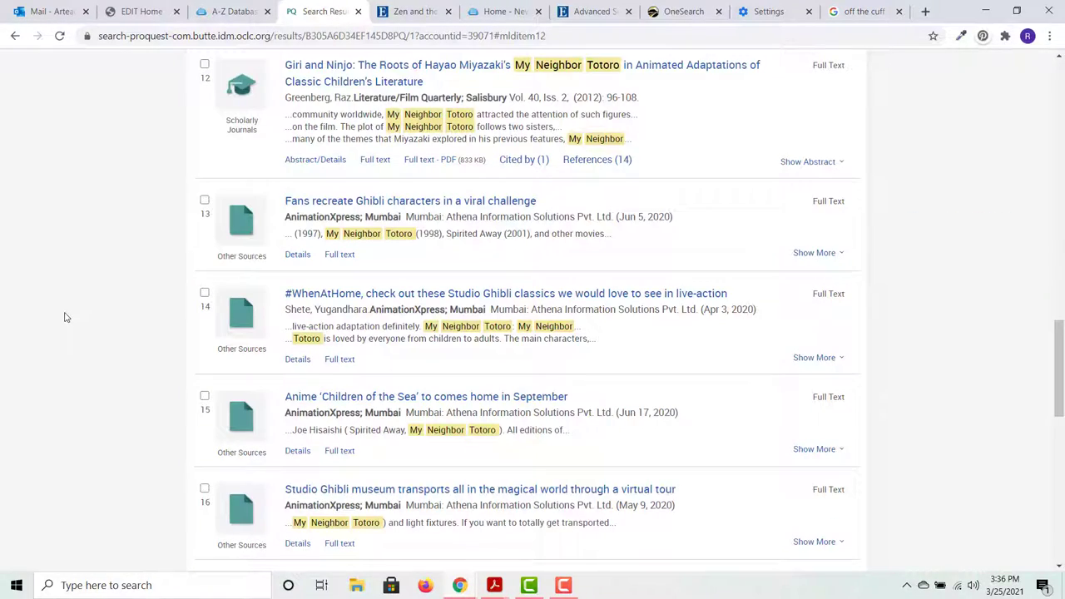
{"action": "scroll", "coordinate": [67, 314], "scroll_direction": "up", "scroll_amount": 3}
{"action": "scroll", "coordinate": [66, 316], "scroll_direction": "up", "scroll_amount": 3}
{"action": "scroll", "coordinate": [67, 317], "scroll_direction": "up", "scroll_amount": 6}
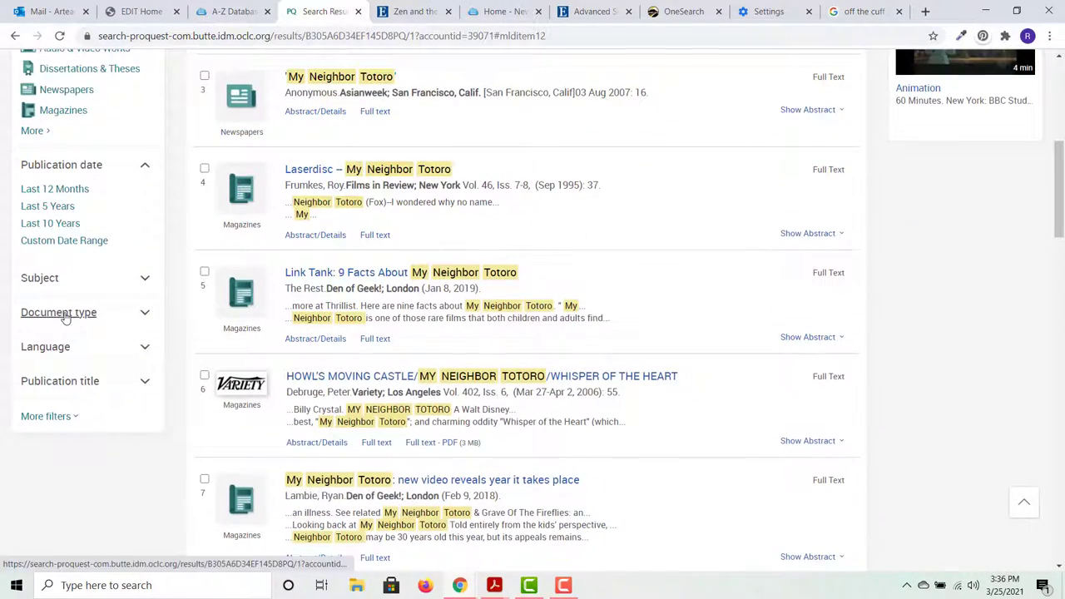
Filter the results by Document type to Review only, leaving 53 results
{"action": "left_click", "coordinate": [65, 315]}
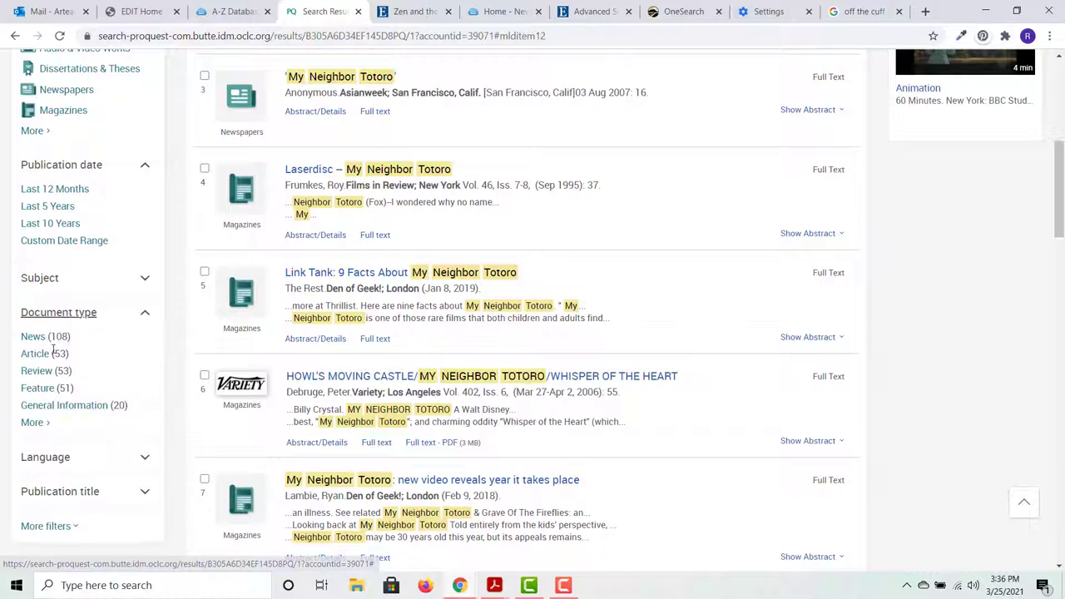
{"action": "left_click", "coordinate": [43, 370]}
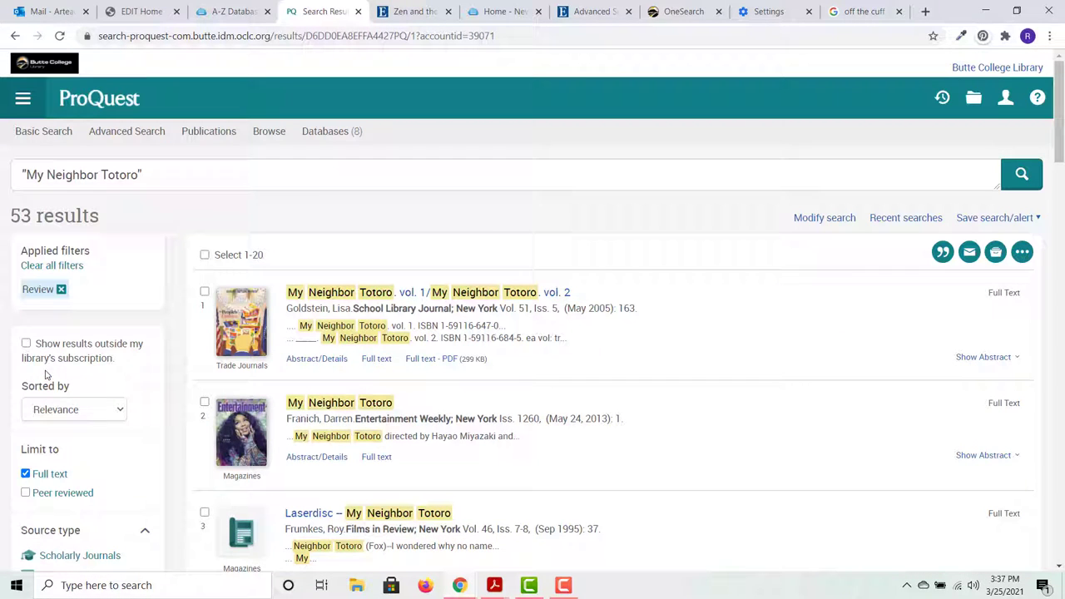
{"action": "scroll", "coordinate": [501, 368], "scroll_direction": "down", "scroll_amount": 2}
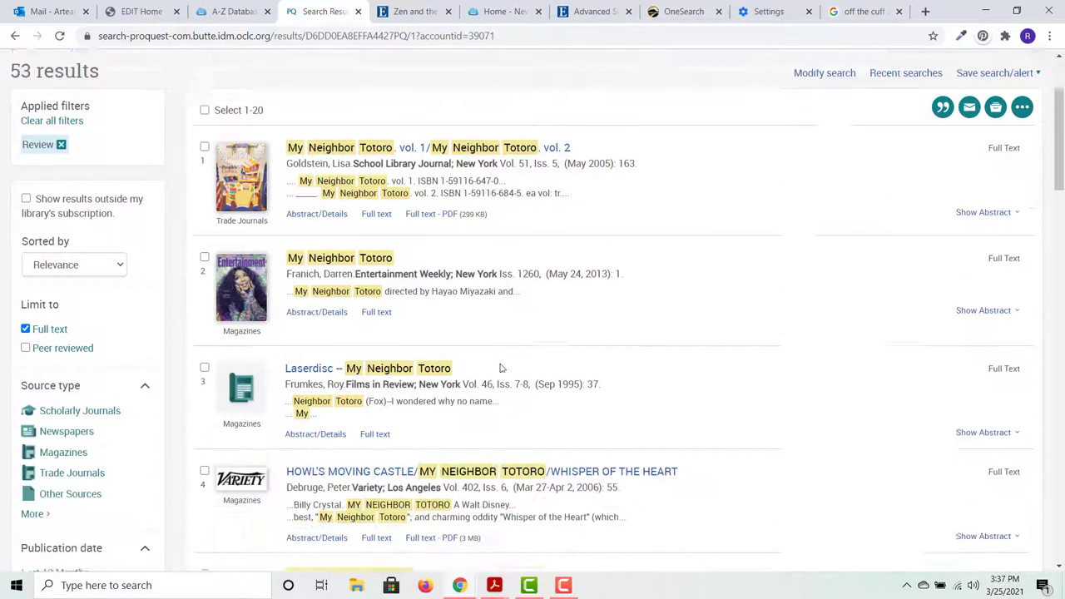
{"action": "scroll", "coordinate": [501, 368], "scroll_direction": "down", "scroll_amount": 1}
{"action": "scroll", "coordinate": [501, 368], "scroll_direction": "down", "scroll_amount": 2}
{"action": "scroll", "coordinate": [501, 367], "scroll_direction": "down", "scroll_amount": 1}
{"action": "scroll", "coordinate": [501, 368], "scroll_direction": "down", "scroll_amount": 3}
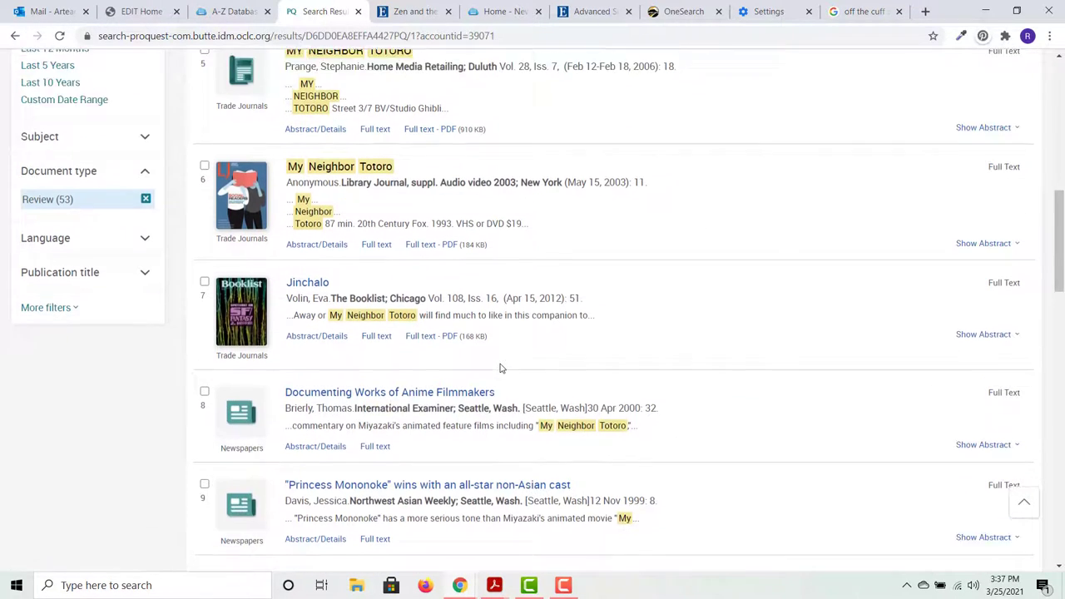
{"action": "scroll", "coordinate": [501, 368], "scroll_direction": "down", "scroll_amount": 2}
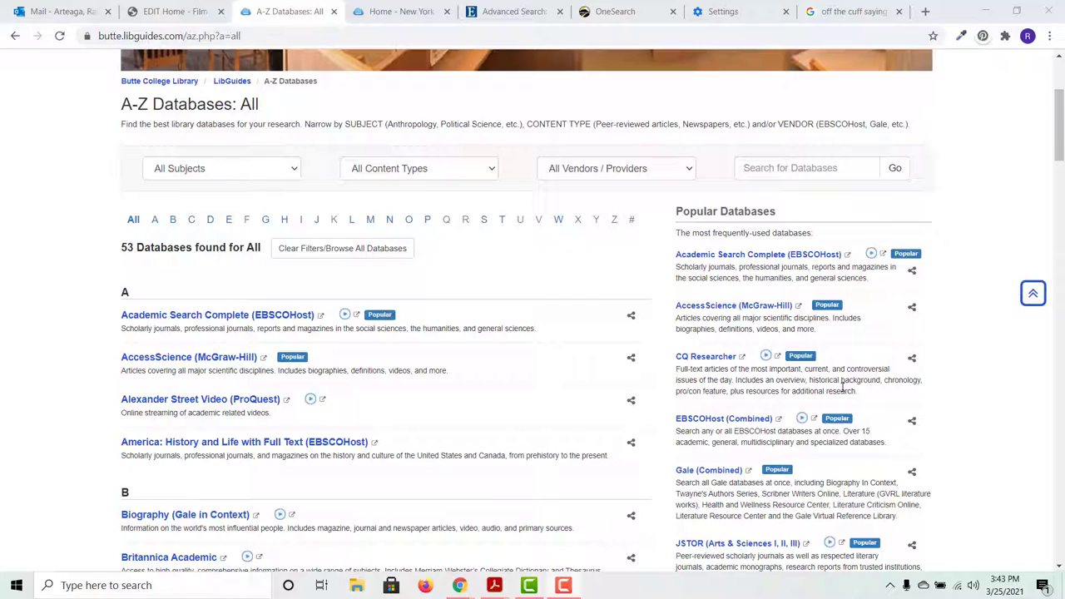
Open the eJournal Titles link near the bottom of the A-Z database list
{"action": "scroll", "coordinate": [843, 387], "scroll_direction": "down", "scroll_amount": 1}
{"action": "scroll", "coordinate": [843, 387], "scroll_direction": "down", "scroll_amount": 1}
{"action": "scroll", "coordinate": [843, 387], "scroll_direction": "down", "scroll_amount": 2}
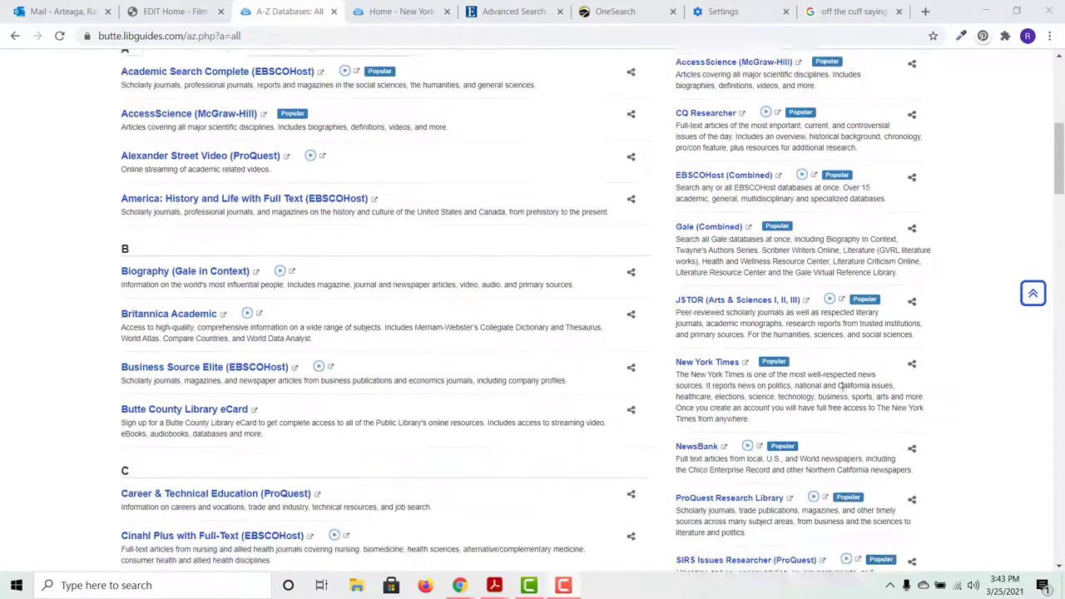
{"action": "scroll", "coordinate": [842, 386], "scroll_direction": "down", "scroll_amount": 2}
{"action": "scroll", "coordinate": [843, 389], "scroll_direction": "down", "scroll_amount": 1}
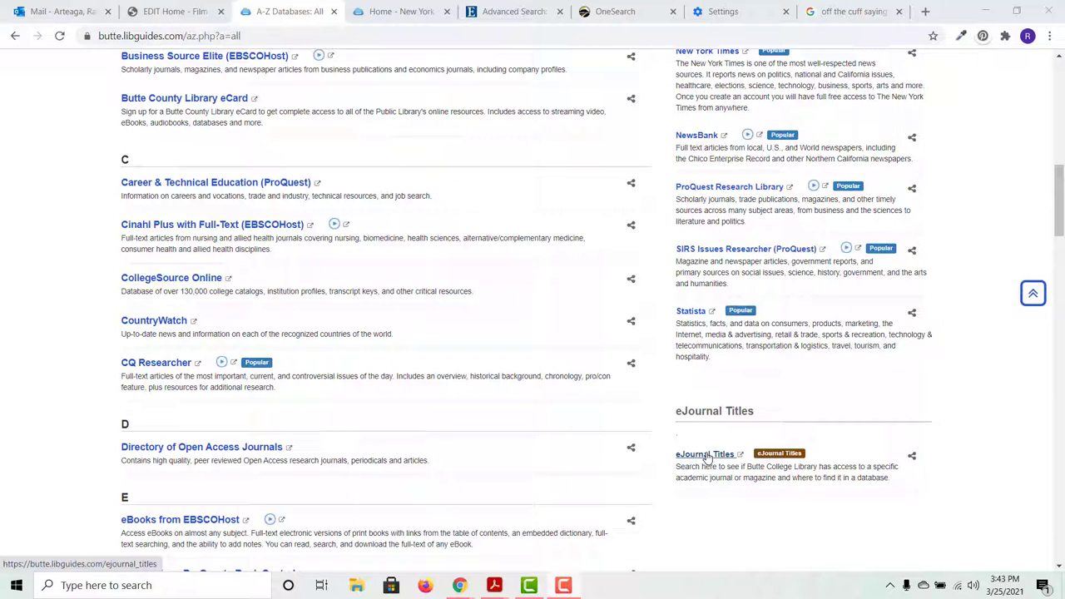
{"action": "left_click", "coordinate": [706, 455]}
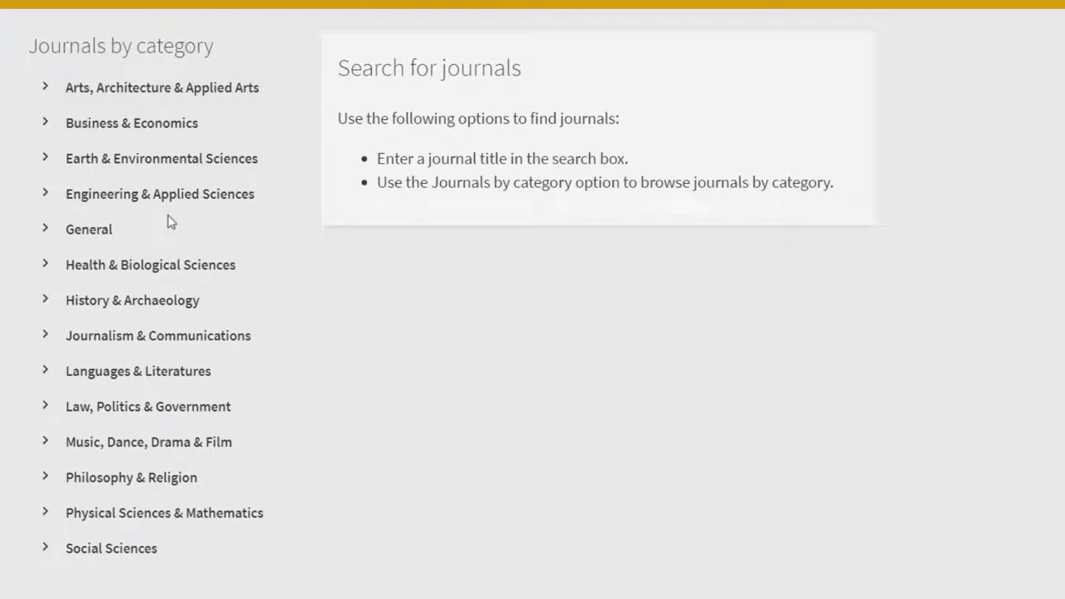
Browse Music, Dance, Drama & Film down to Film to list its 41 journals
{"action": "left_click", "coordinate": [208, 449]}
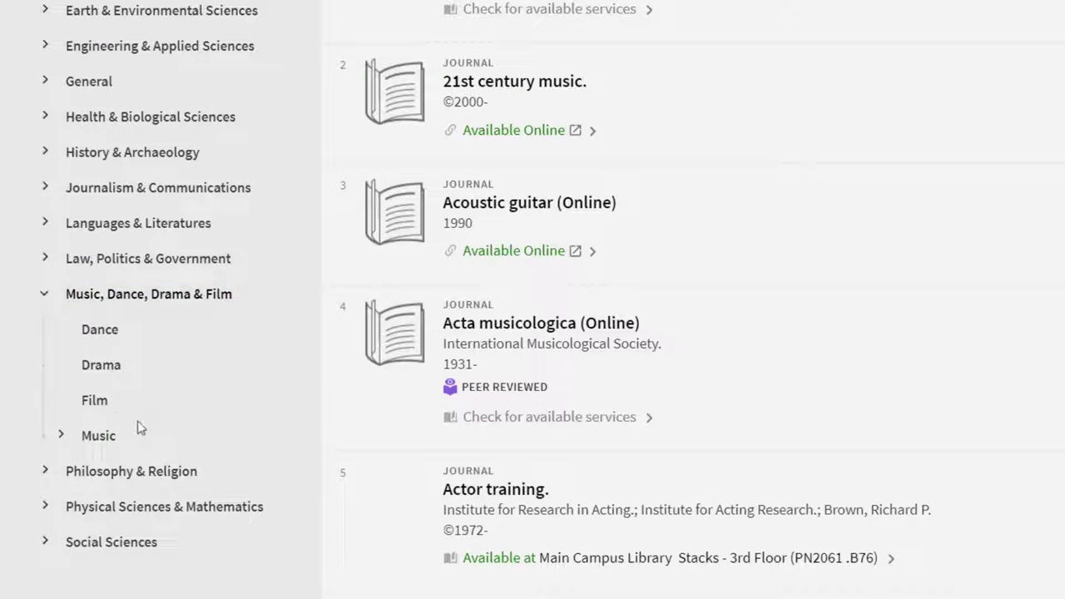
{"action": "left_click", "coordinate": [95, 401]}
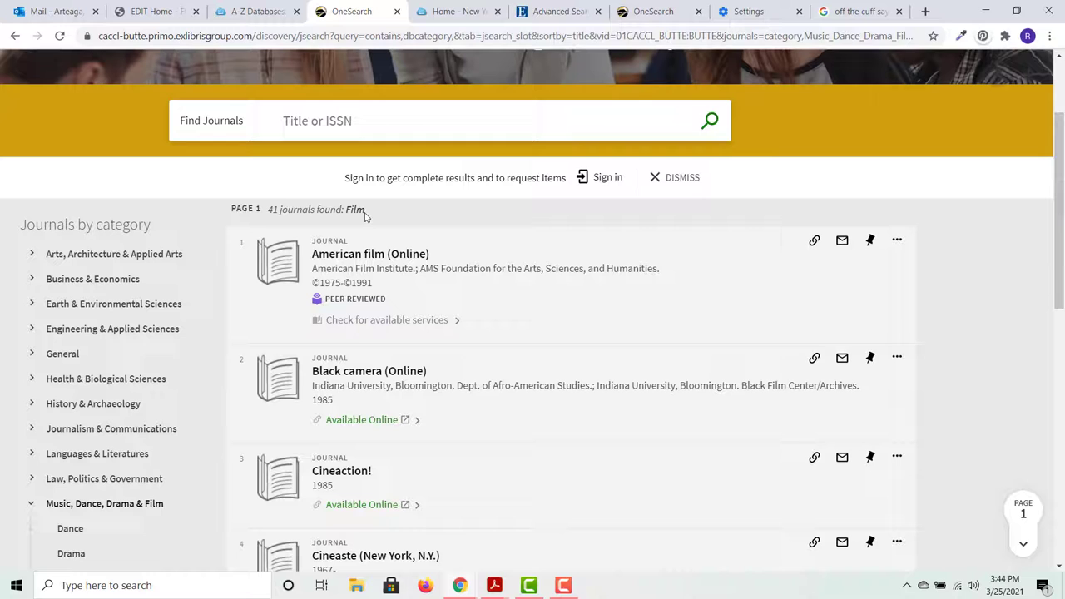